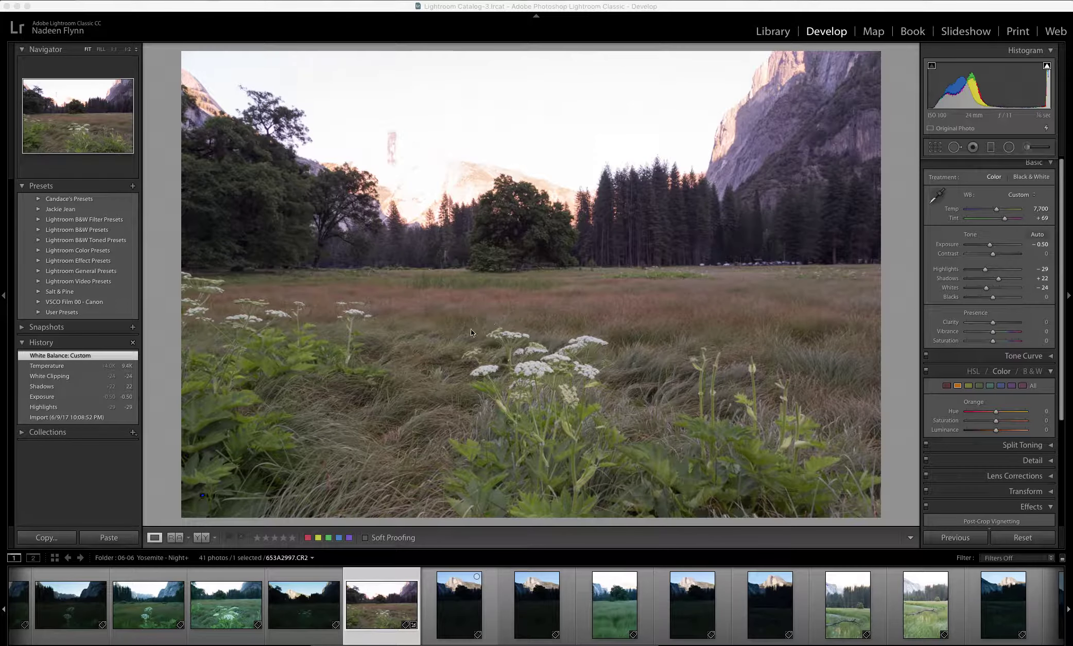
- Select both the dark and bright meadow exposures and start Photo Merge > HDR
left_click(302, 593)
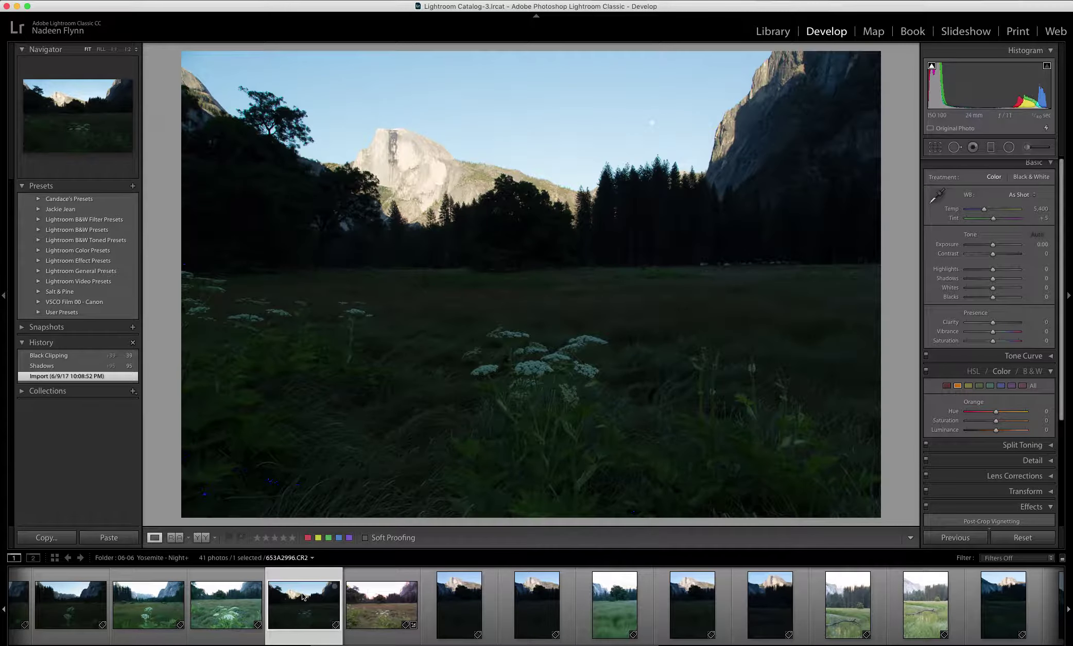
left_click(388, 596, "super")
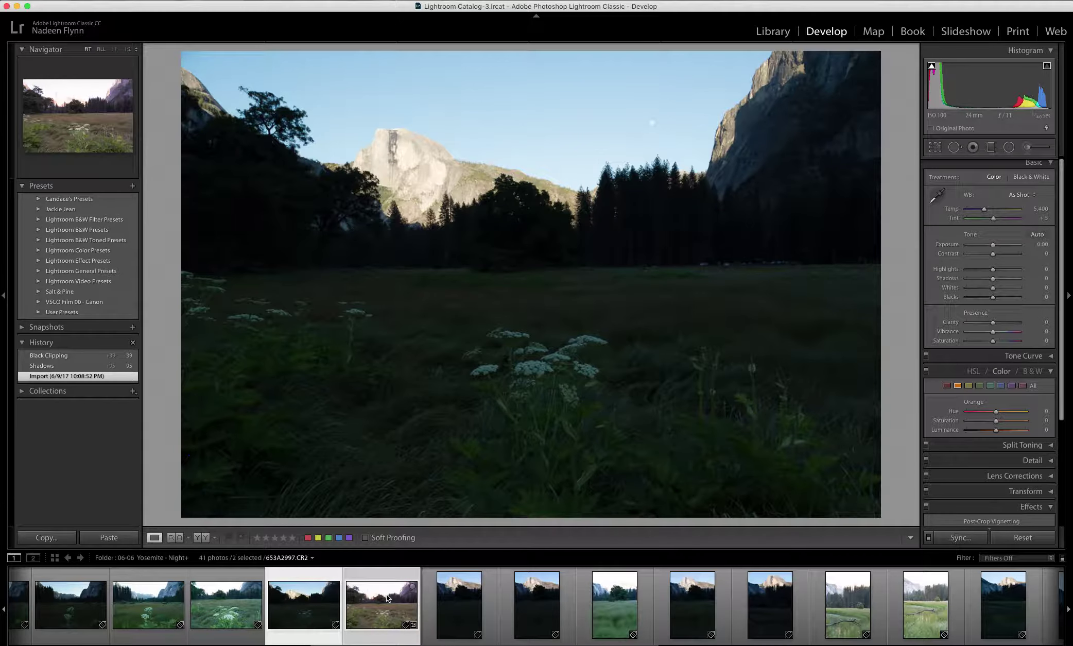
left_click(131, 1)
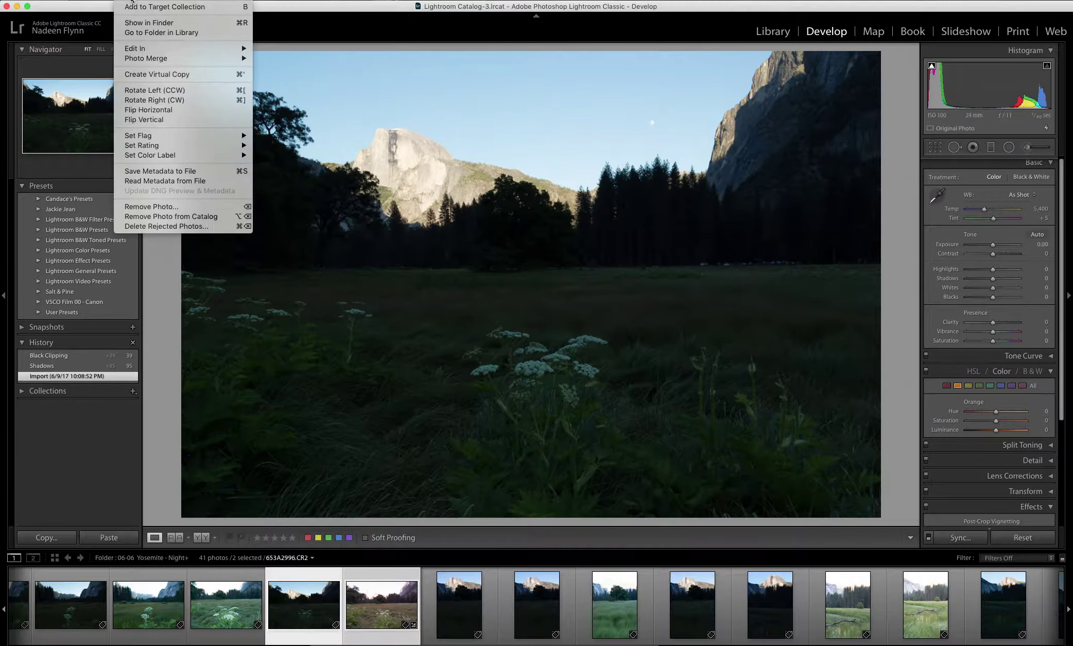
mouse_move(136, 60)
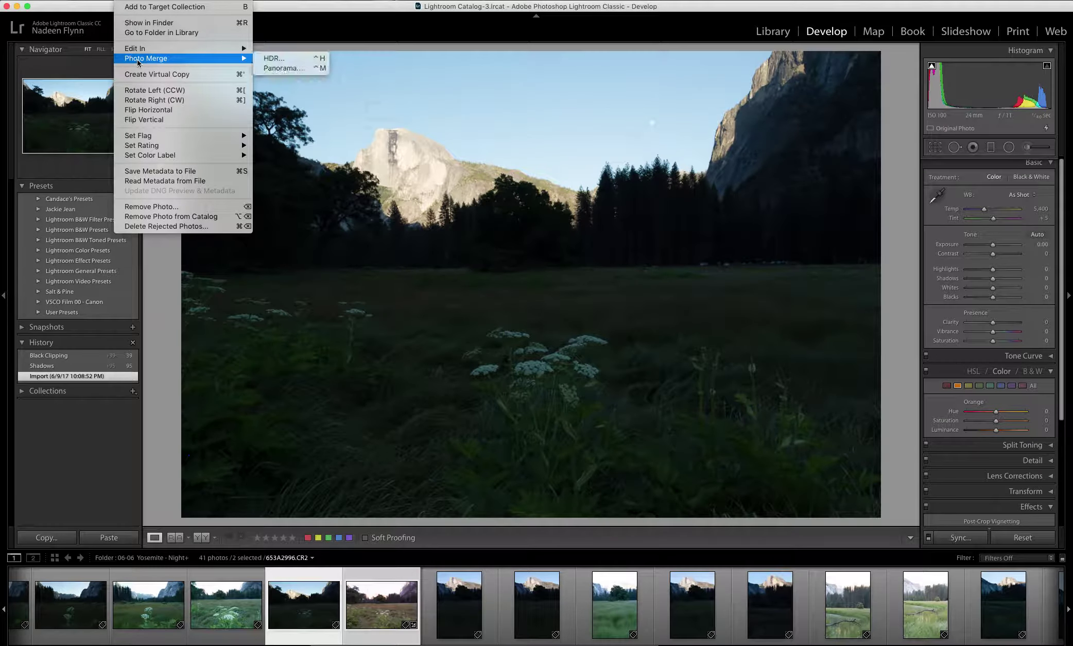
left_click(273, 60)
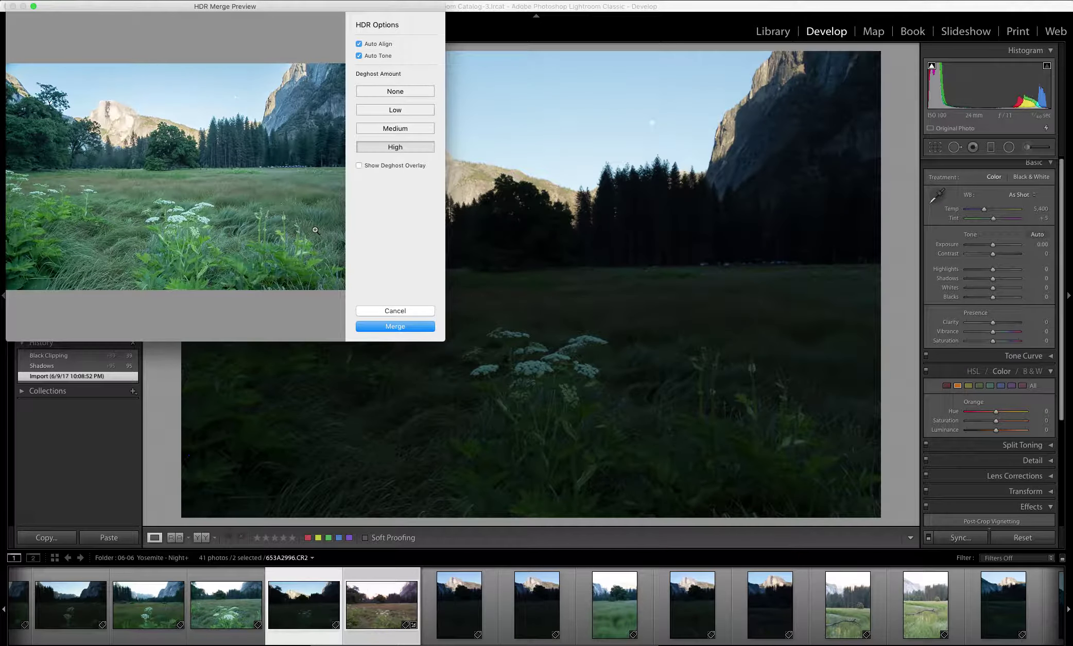
left_click_drag(444, 341, 624, 410)
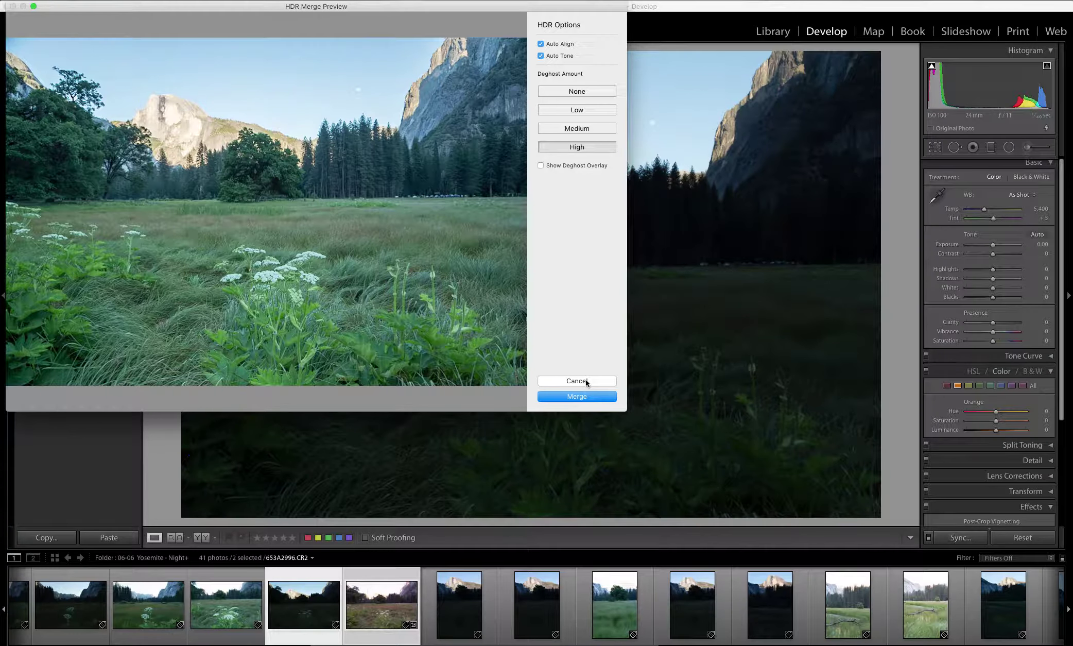
left_click(585, 379)
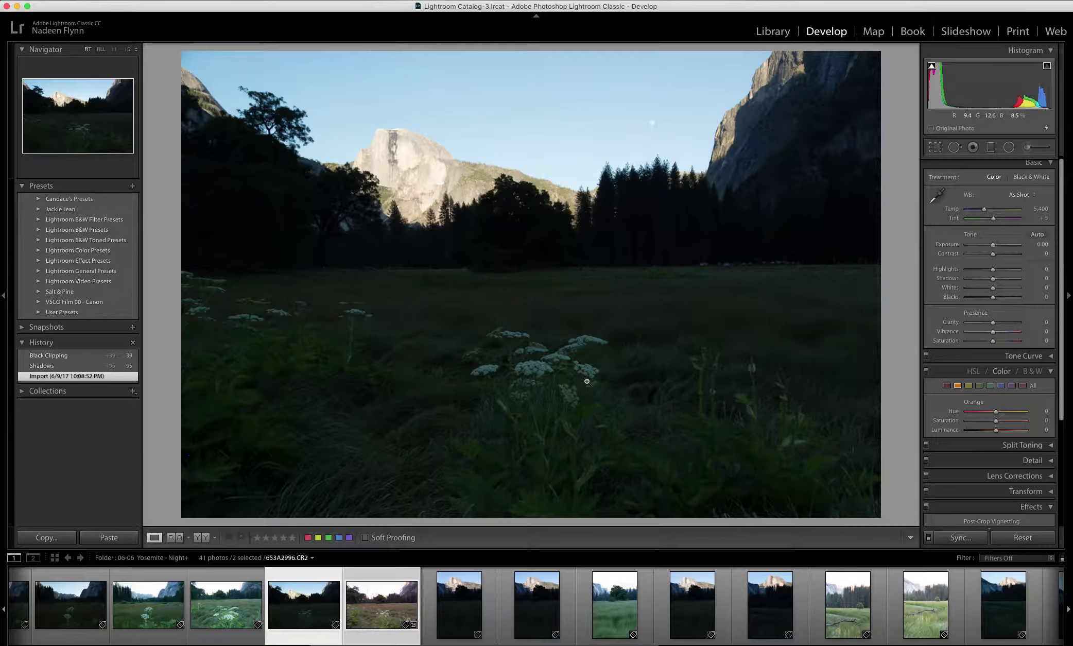
- Open 653A2996-HDR.dng from the filmstrip and scroll its History list to the start
scroll(757, 616, "down", 10)
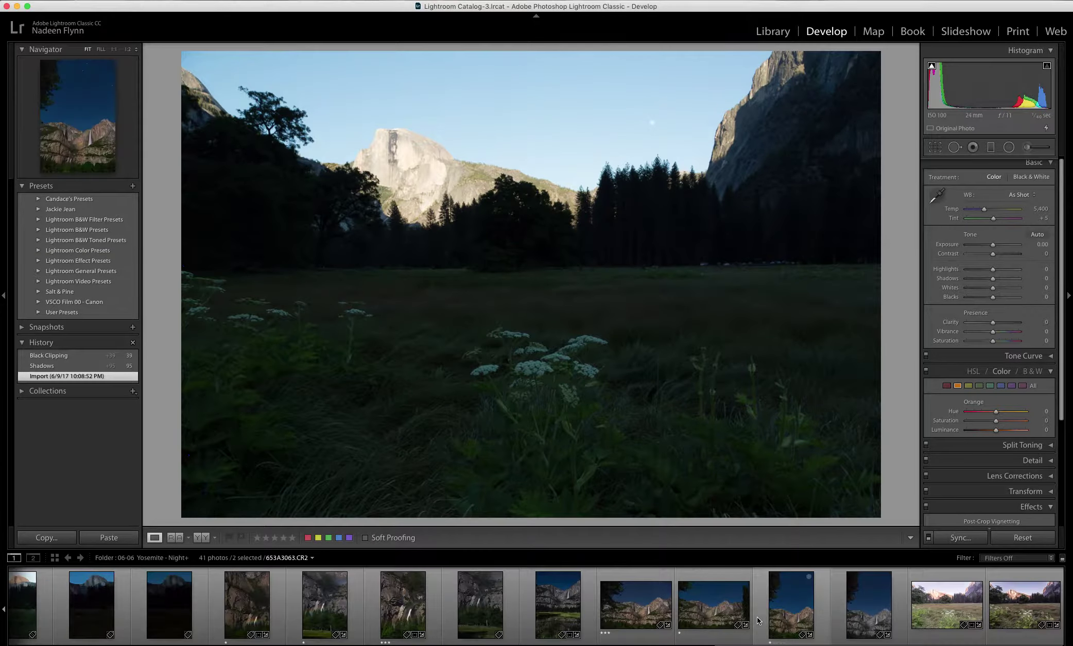
left_click(959, 602)
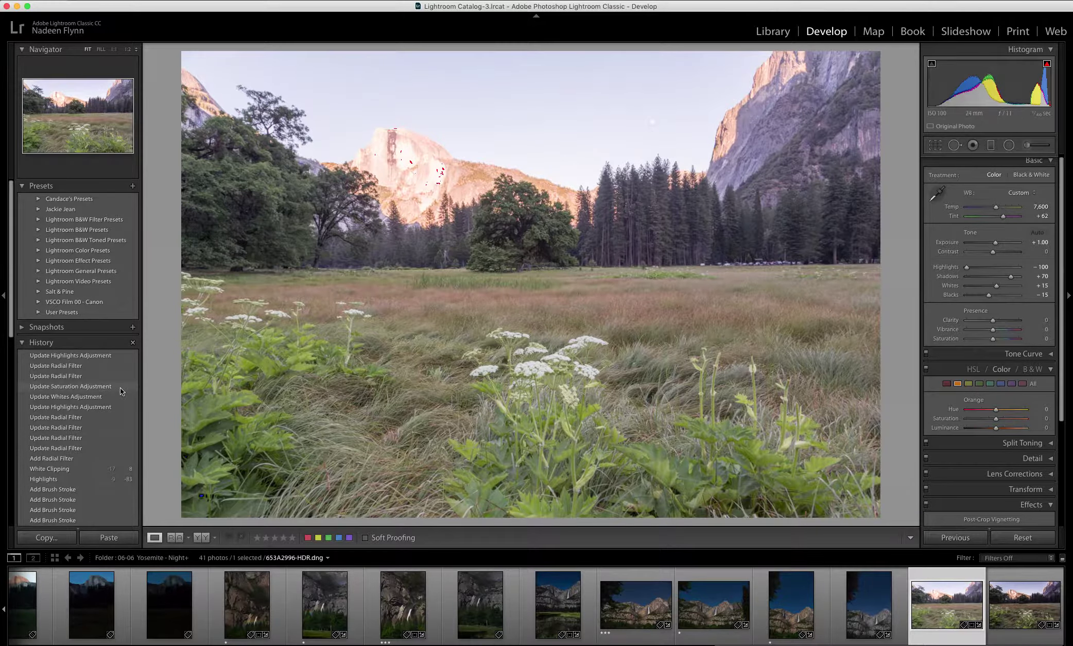
scroll(120, 387, "down", 5)
scroll(120, 387, "down", 8)
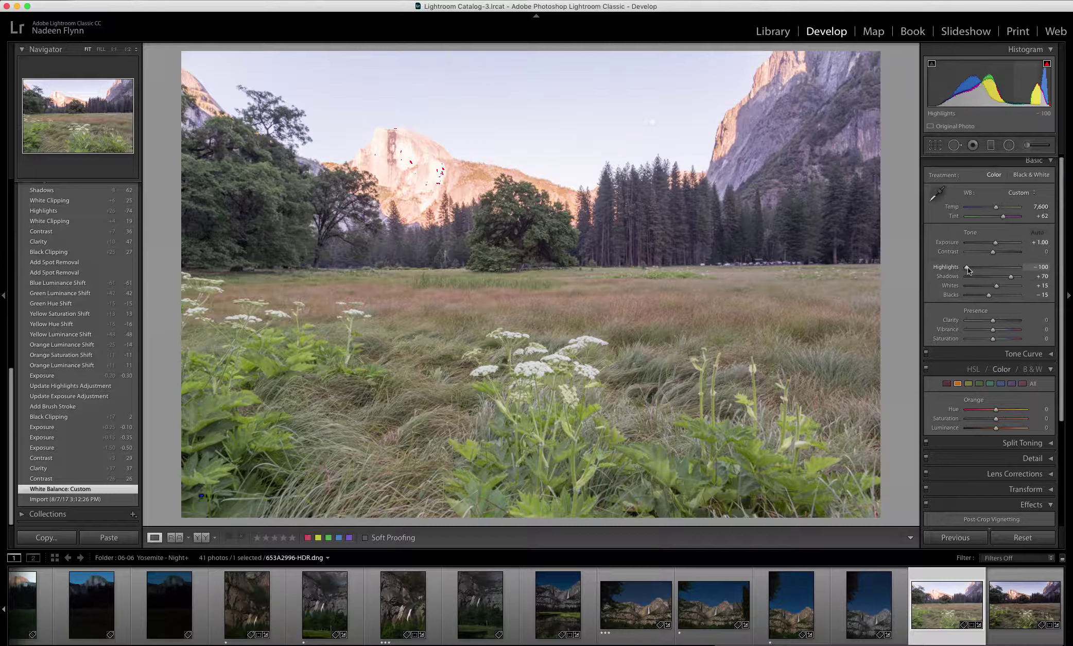
- Raise Highlights to -71, lower Shadows to +59 and reduce Exposure to -0.05
left_click_drag(967, 267, 974, 269)
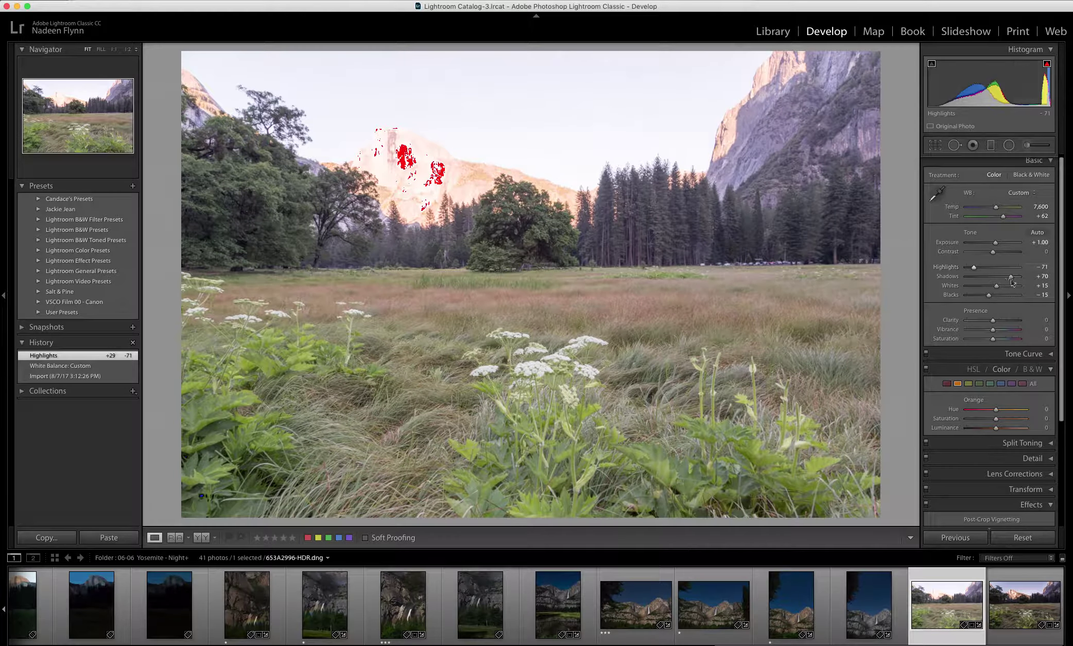
left_click_drag(1010, 276, 987, 286)
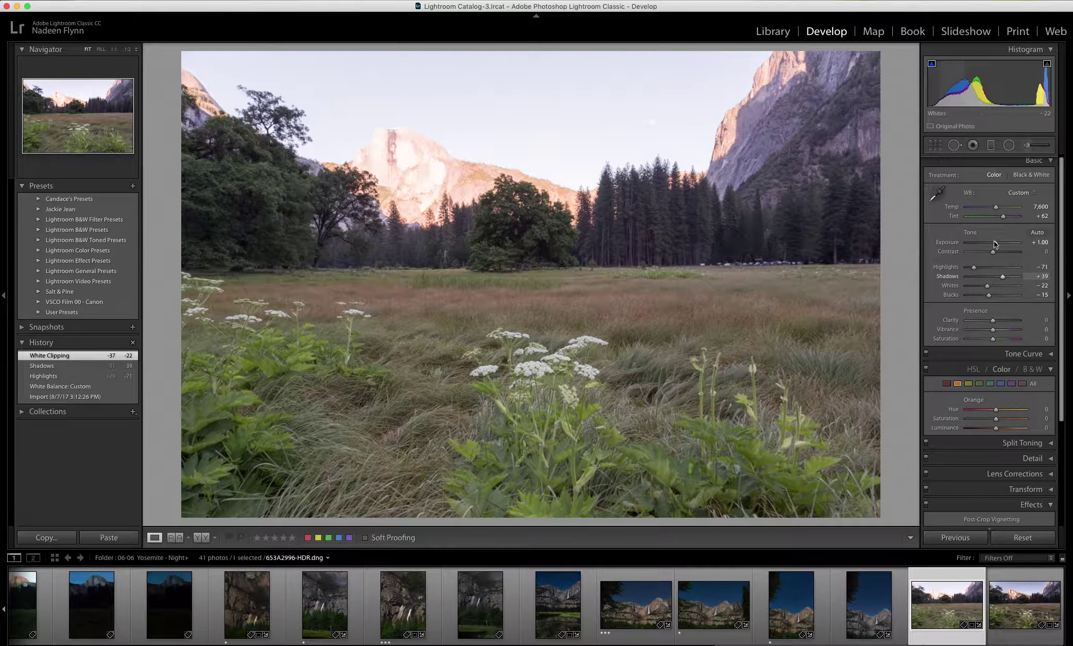
left_click_drag(995, 244, 1001, 322)
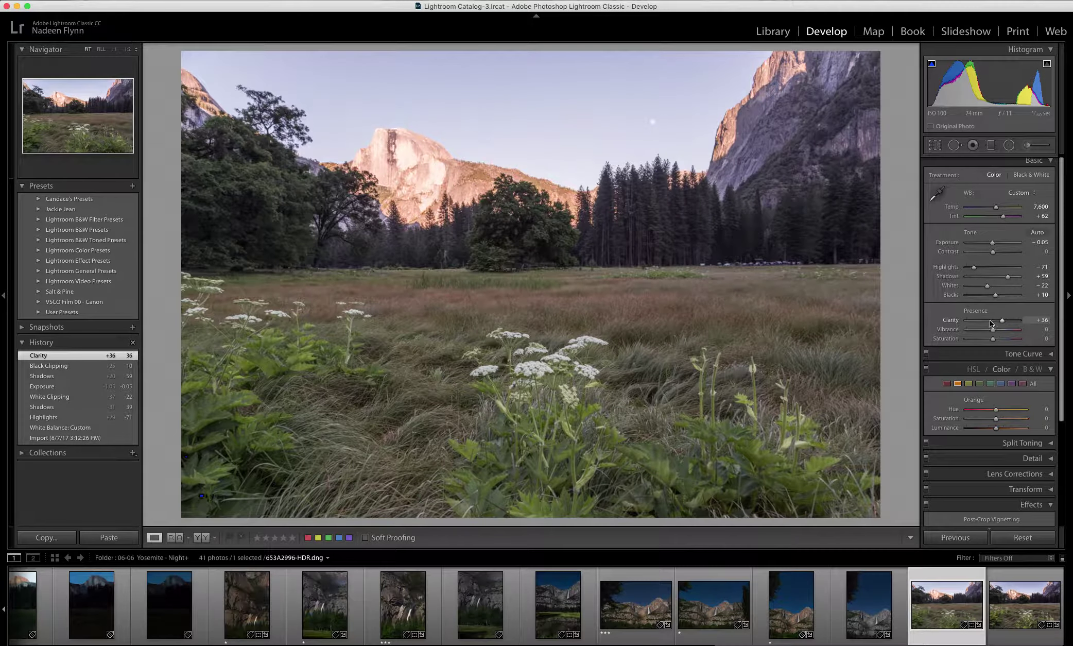
- Shift the Orange hue slightly negative and set Yellow hue -13, Yellow luminance +31
scroll(989, 322, "down", 3)
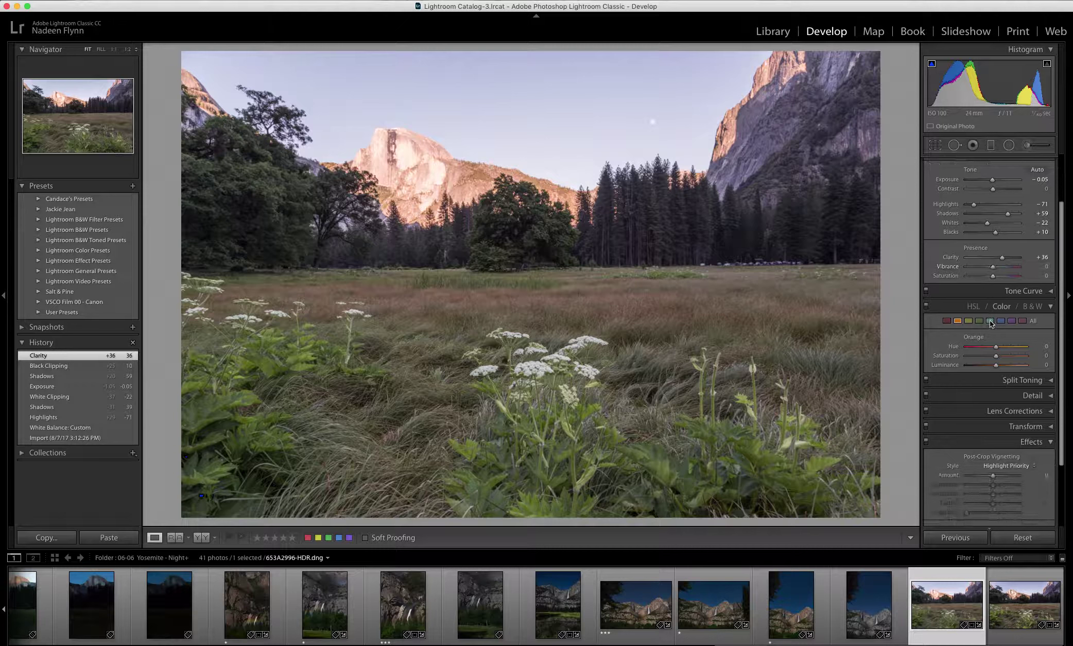
left_click(958, 318)
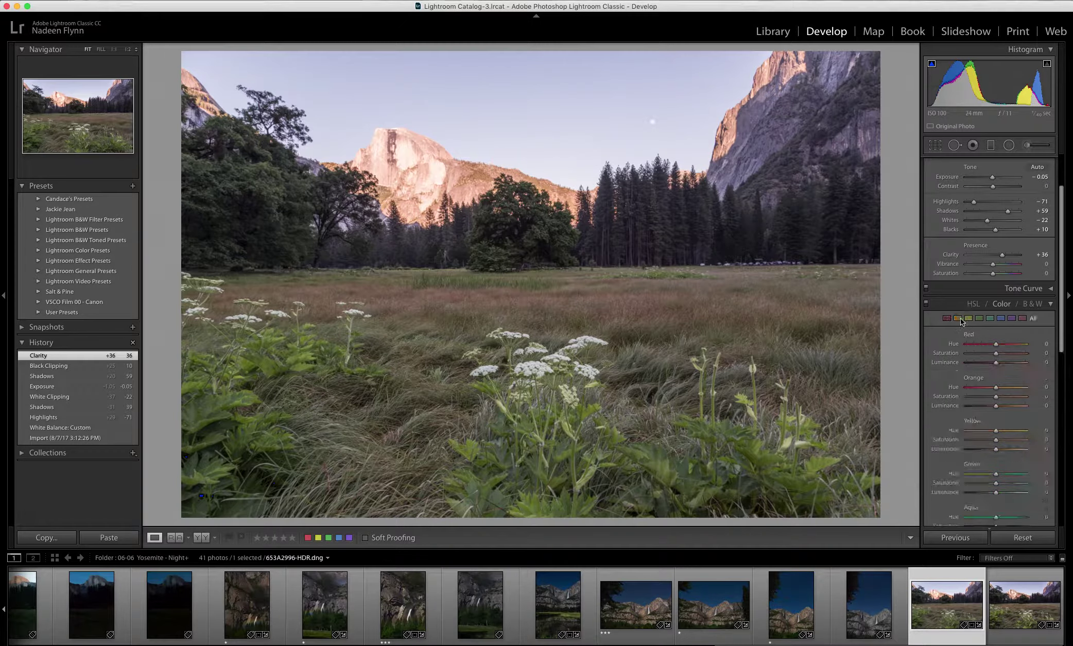
left_click(957, 318)
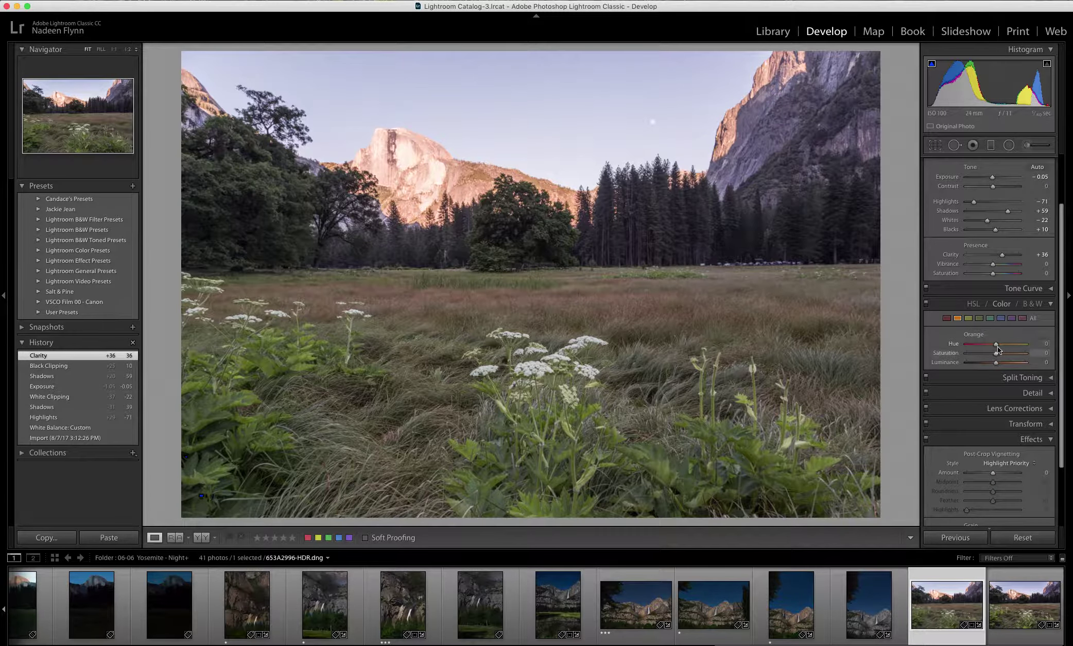
left_click_drag(996, 346, 986, 364)
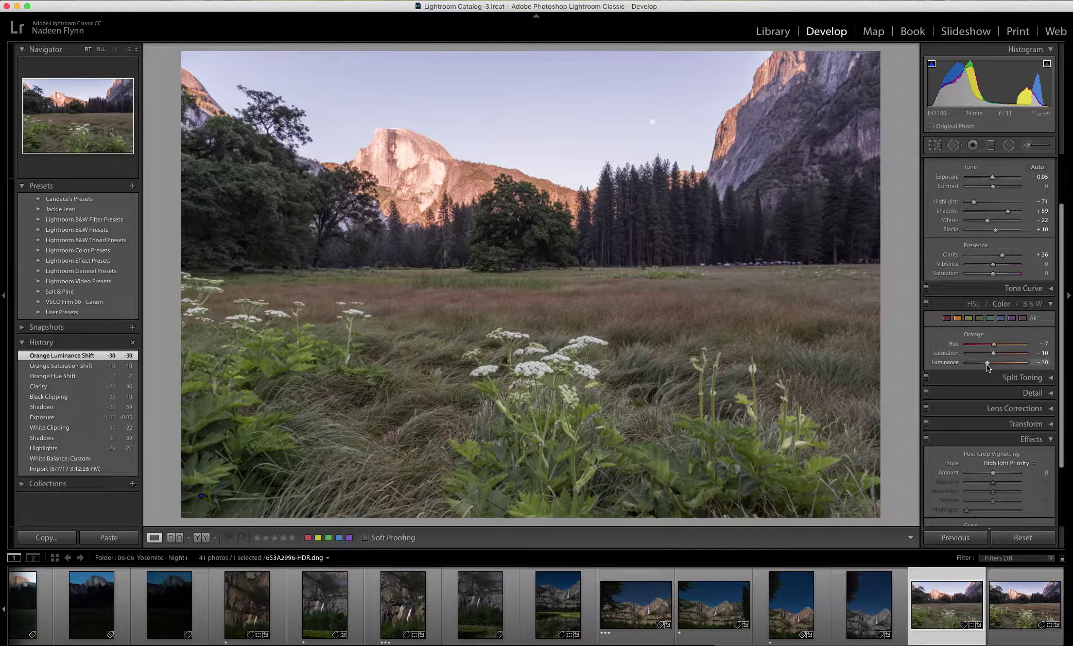
left_click(970, 319)
left_click_drag(996, 344, 1003, 362)
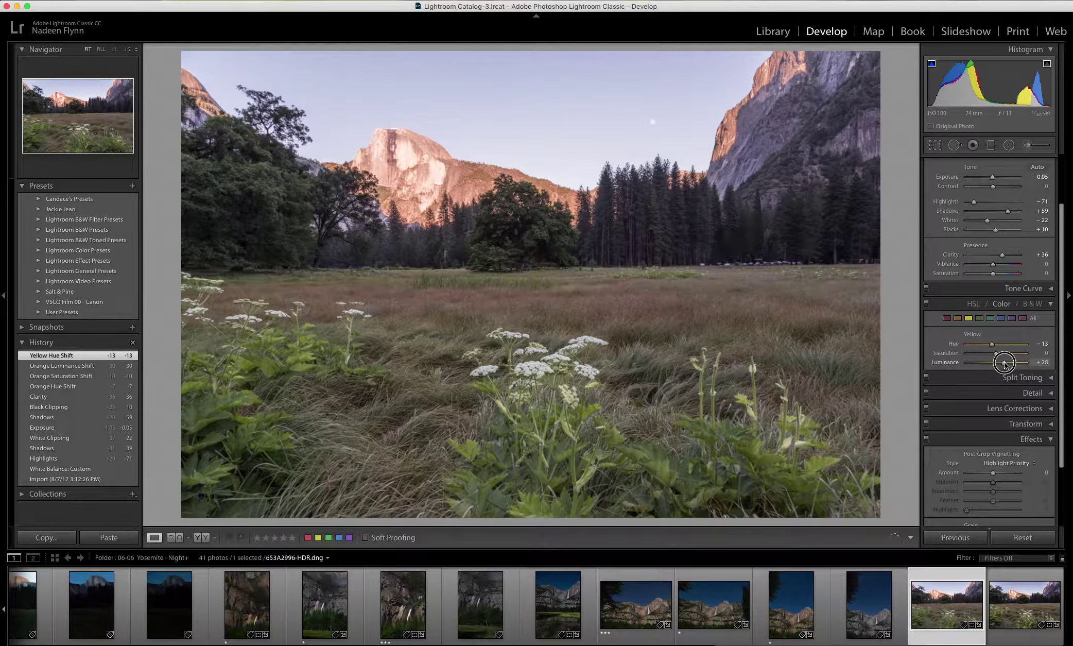
left_click_drag(1005, 361, 1005, 362)
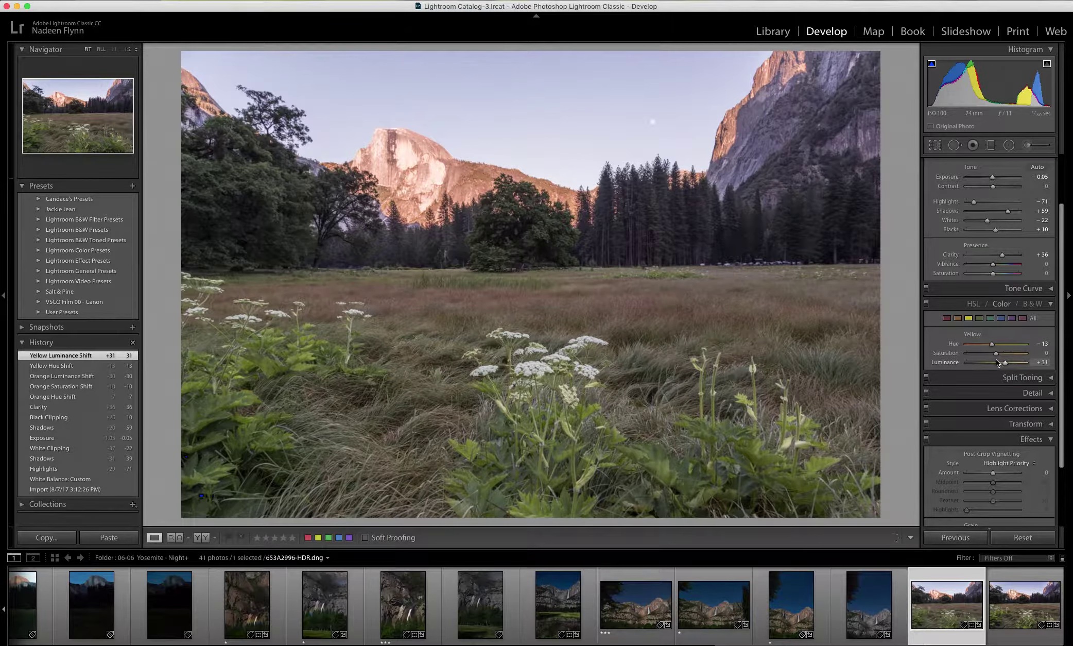
- Set Green hue to -17, brighten the greens, and shift Blue hue to +6
left_click(979, 318)
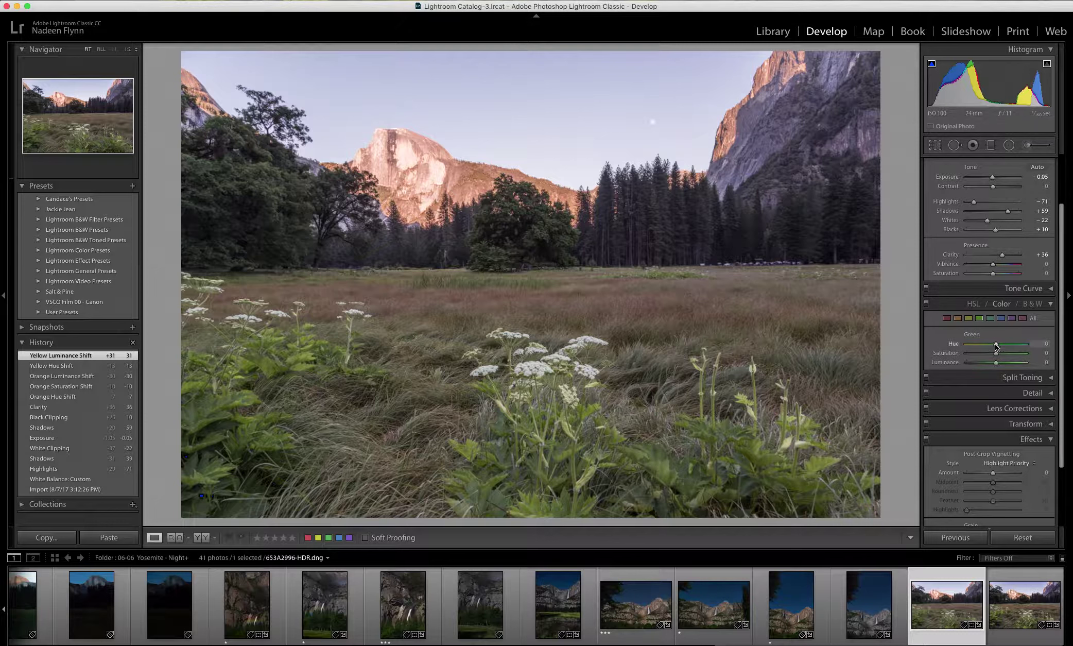
left_click(995, 343)
mouse_move(995, 345)
left_mouse_down()
mouse_move(984, 362)
mouse_move(1008, 362)
left_mouse_up()
left_click(995, 363)
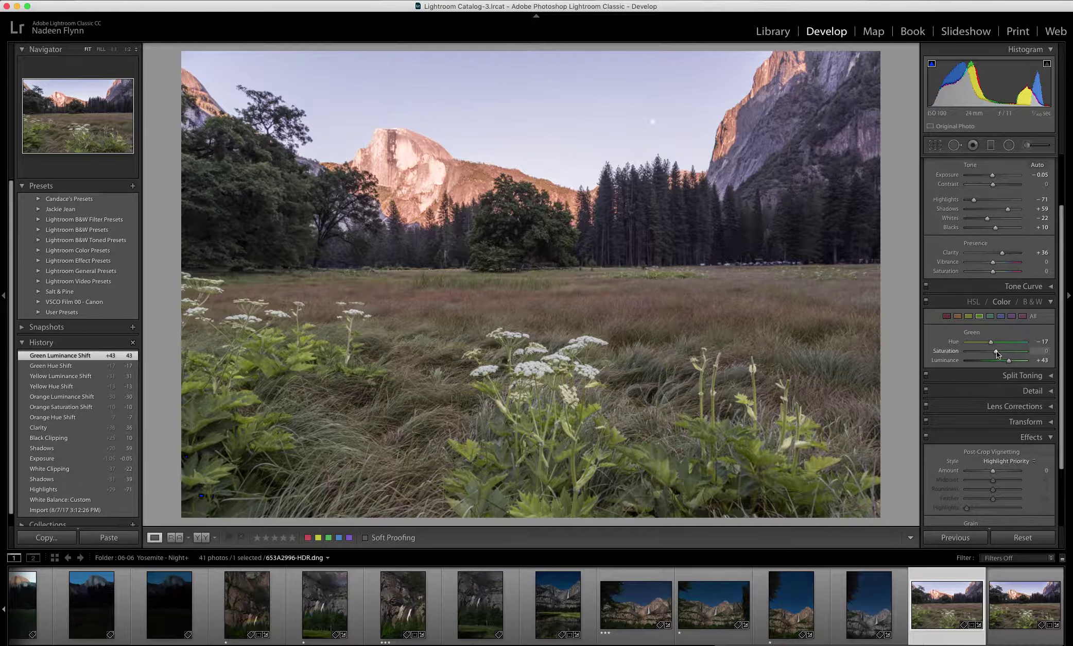
left_click_drag(1009, 361, 1012, 361)
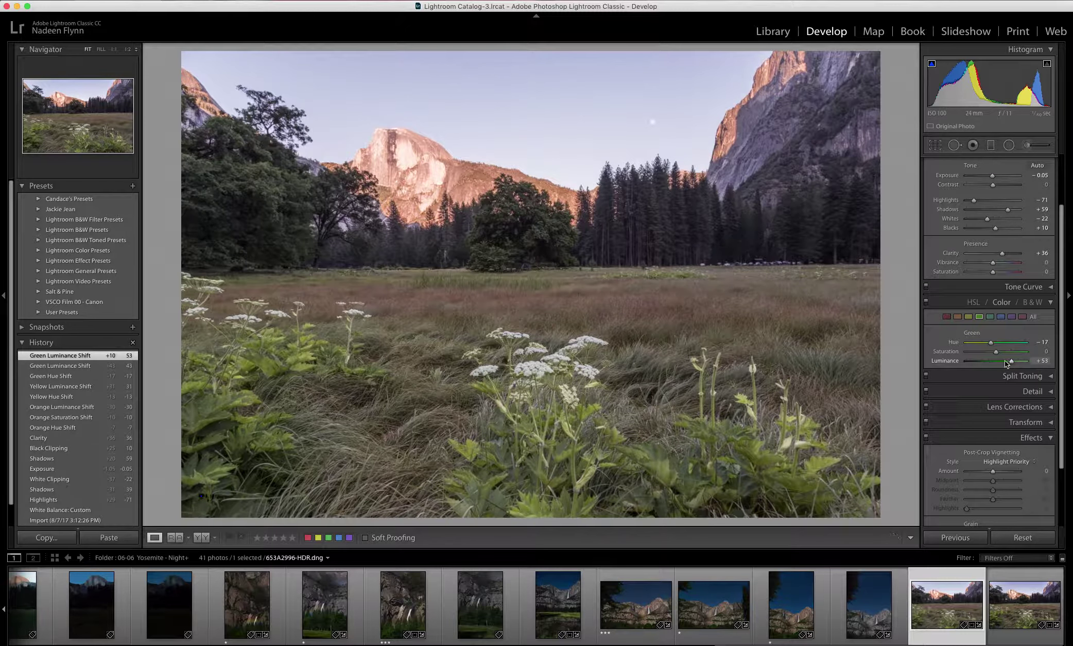
left_click(1001, 317)
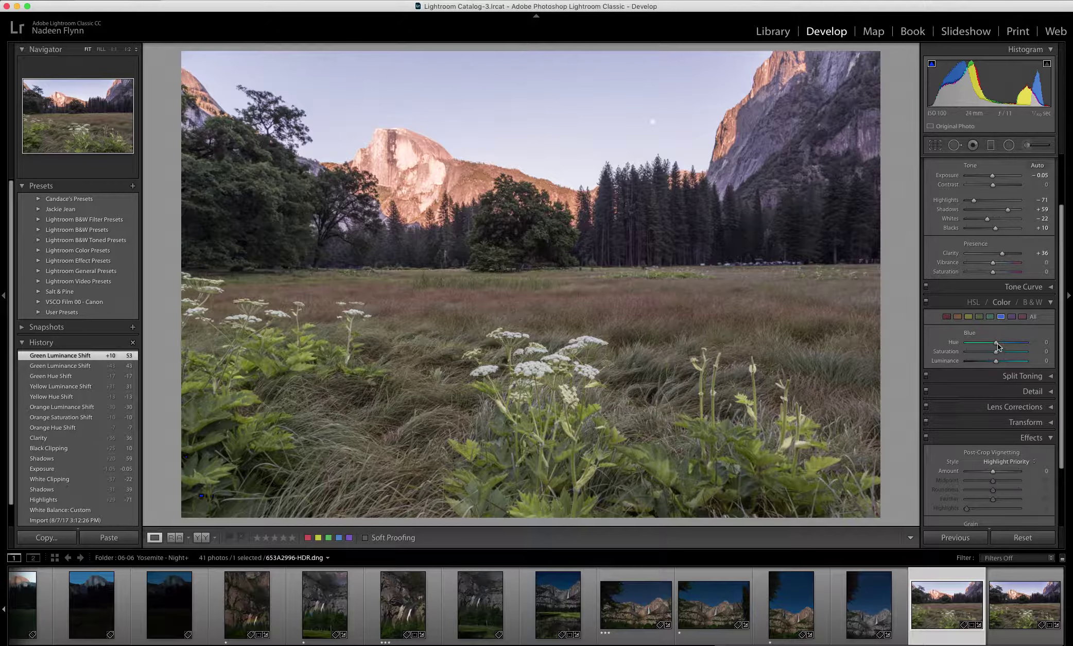
left_click_drag(996, 344, 987, 363)
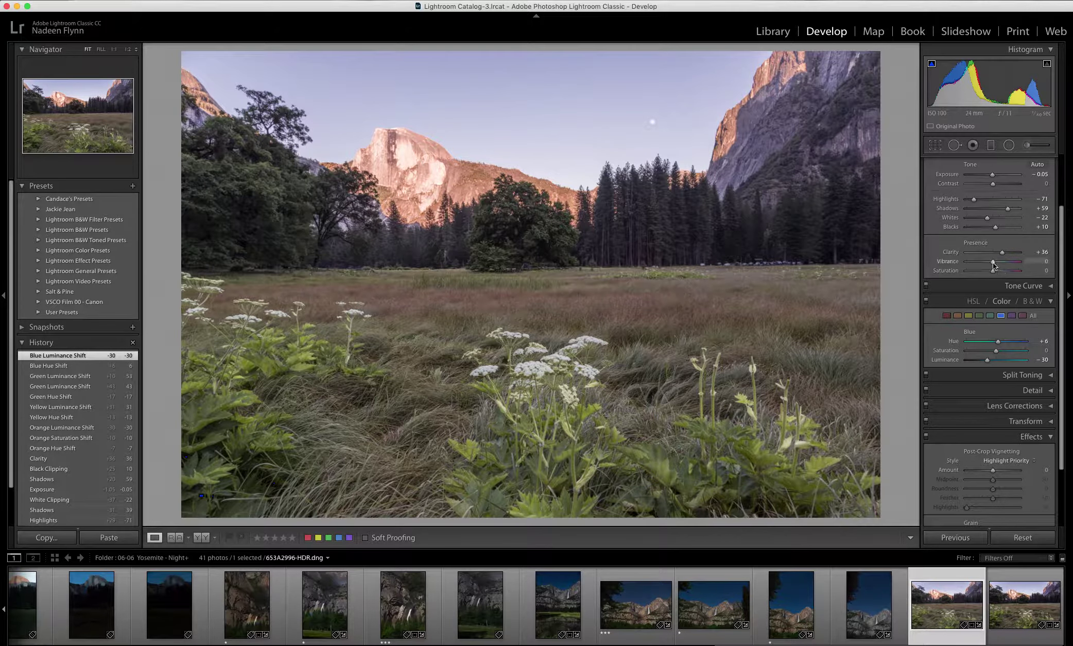
- Set Vibrance to +12 and Contrast to +17 in the Basic panel
left_click_drag(993, 262, 995, 263)
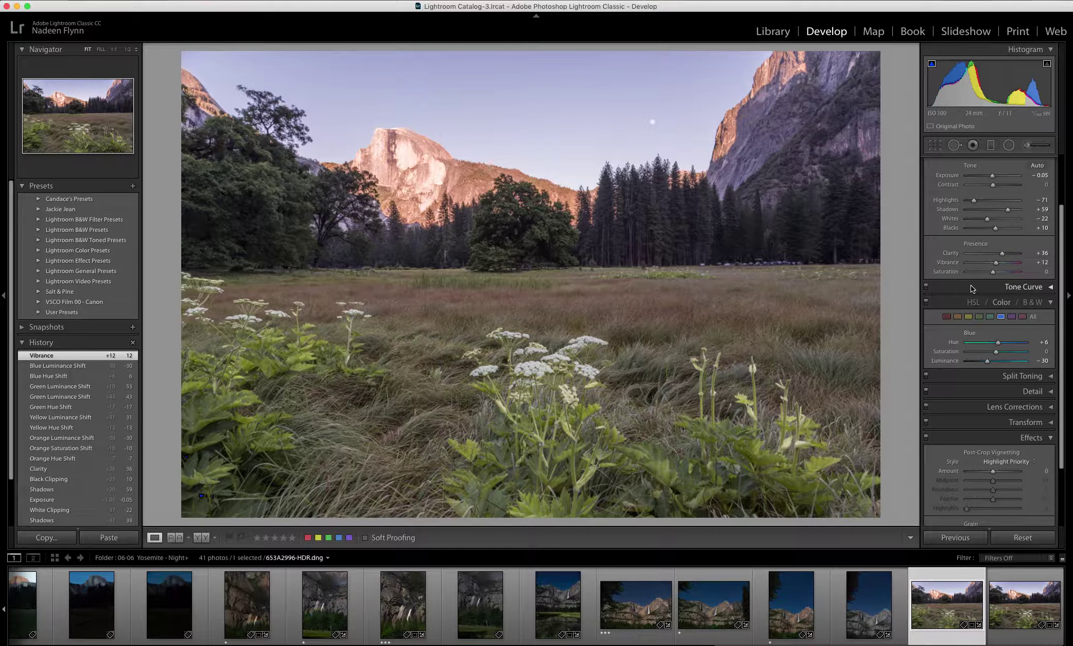
scroll(971, 280, "up", 3)
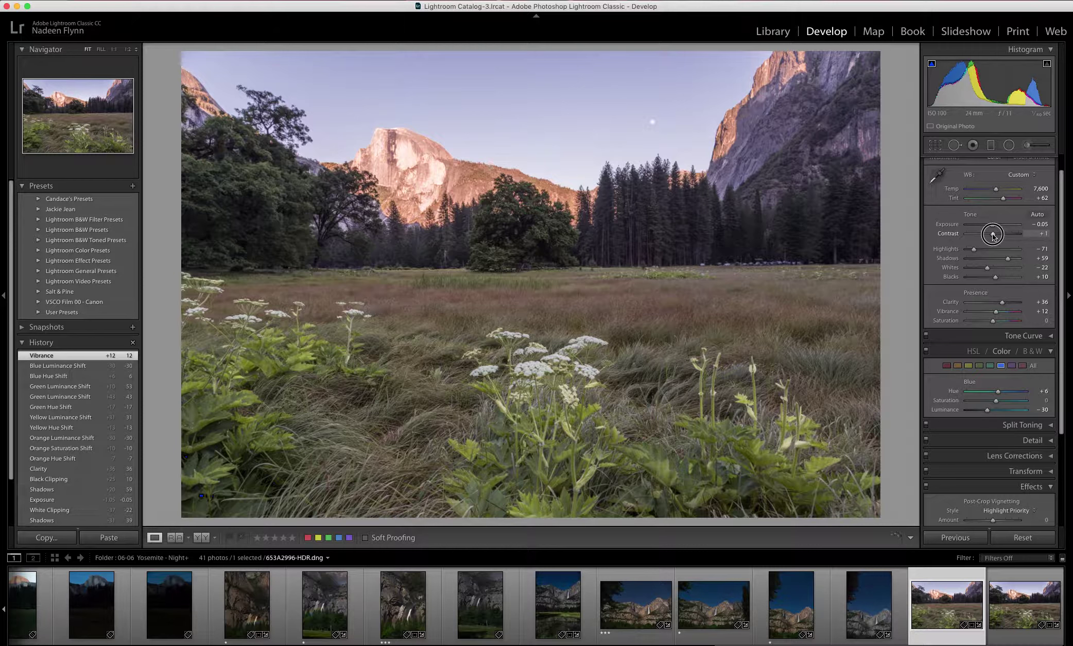
left_click_drag(993, 235, 997, 236)
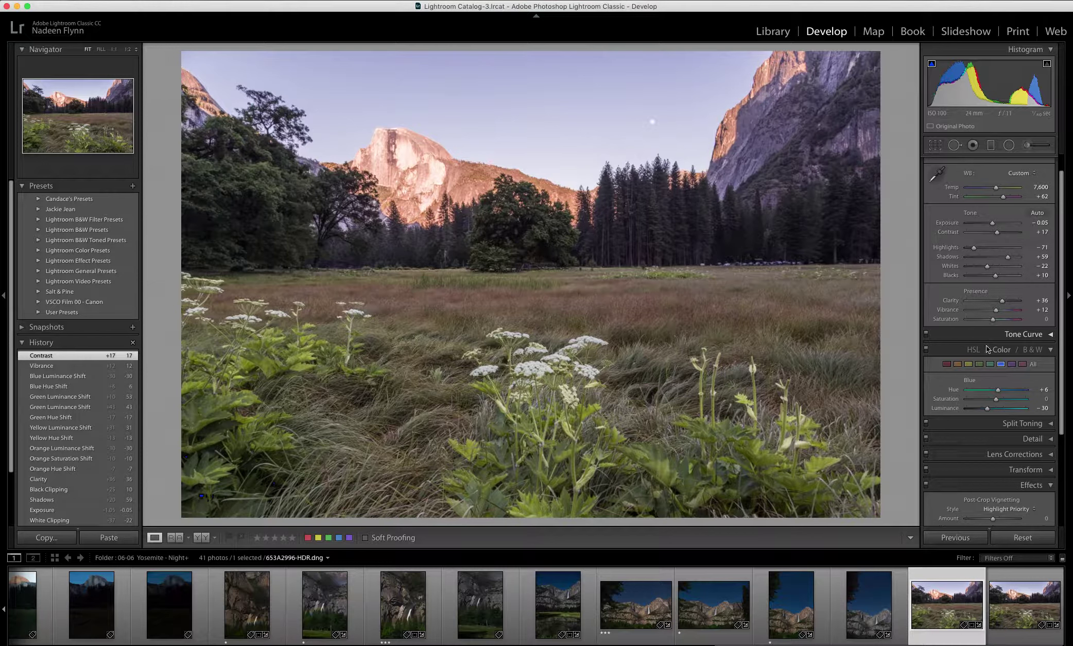
- Expand the Detail panel and inspect the trees at 1:1 before returning to Fit view
scroll(982, 364, "down", 5)
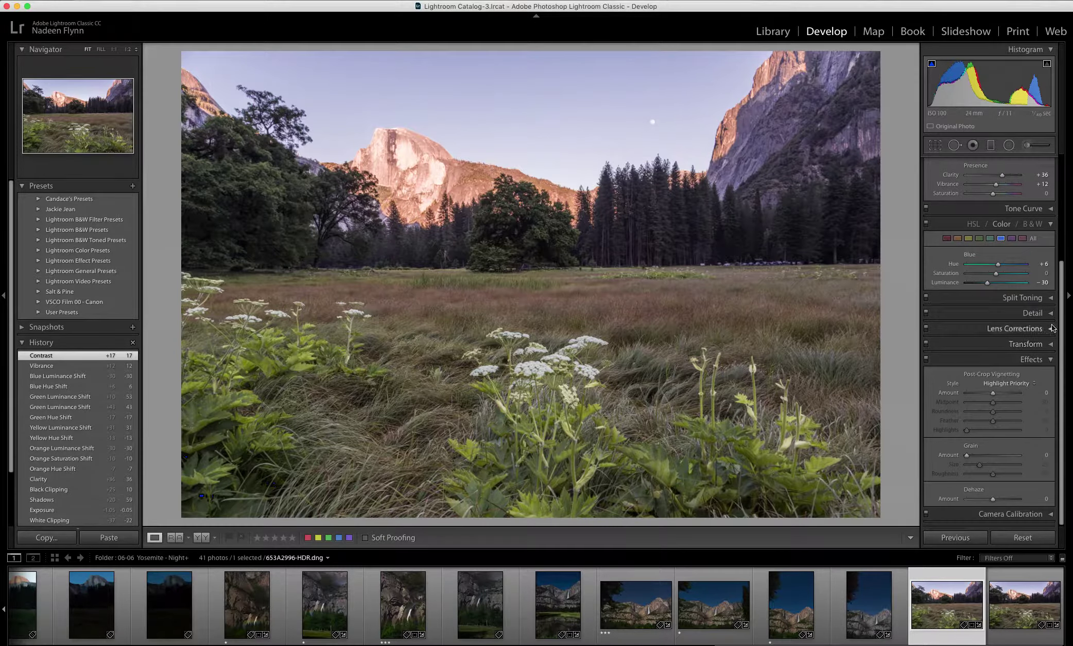
left_click(1009, 311)
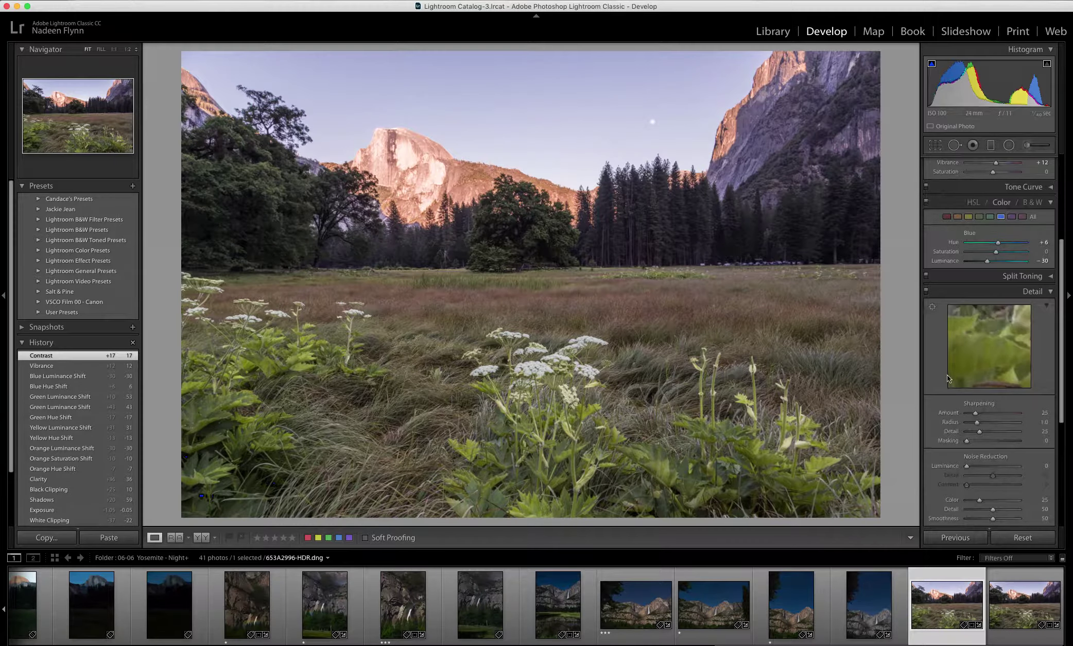
left_click(738, 230)
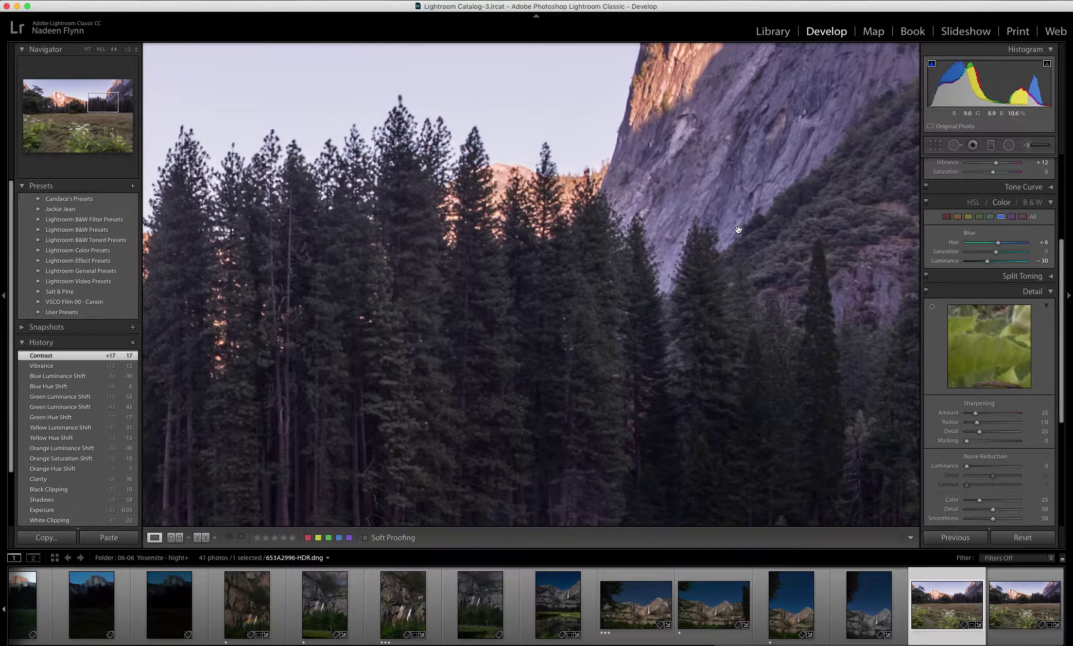
scroll(738, 229, "down", 5)
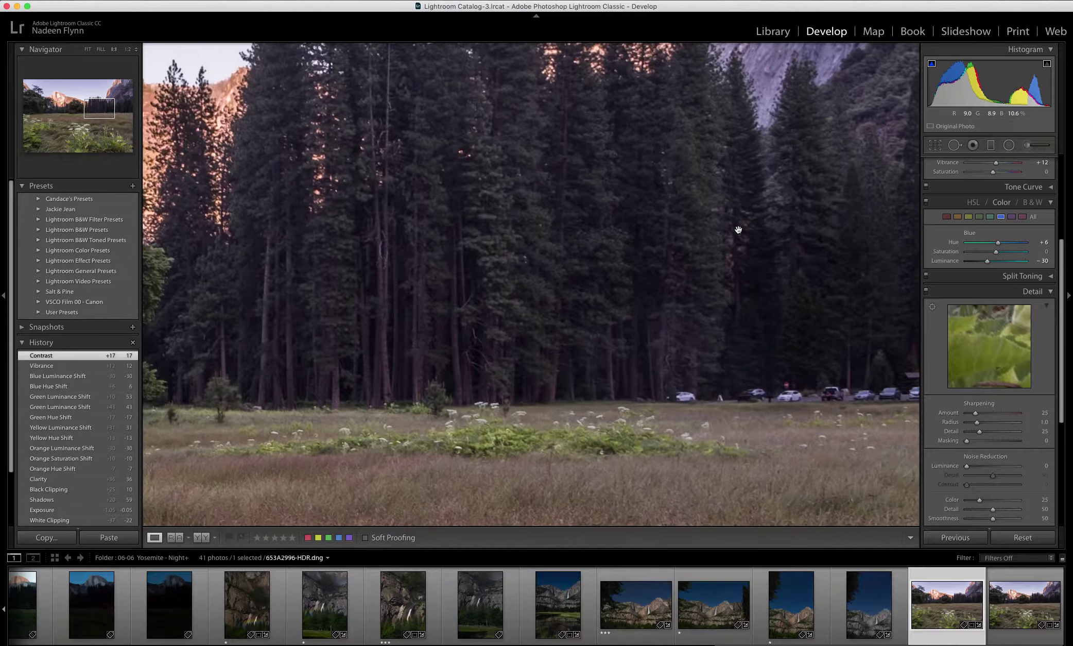
scroll(739, 229, "down", 2)
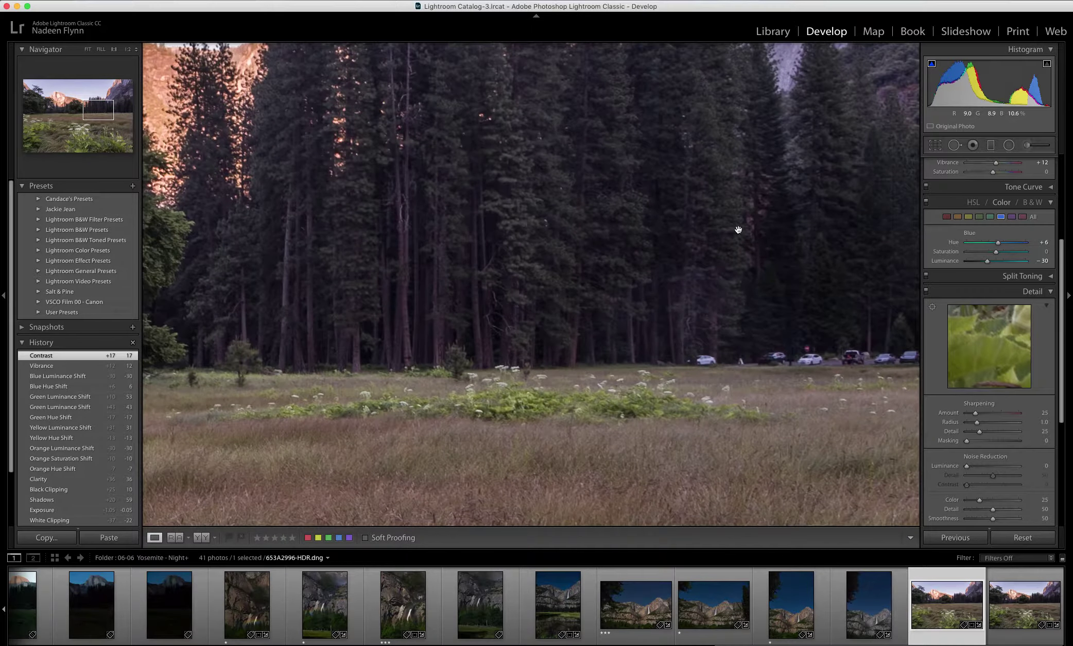
left_click(819, 311)
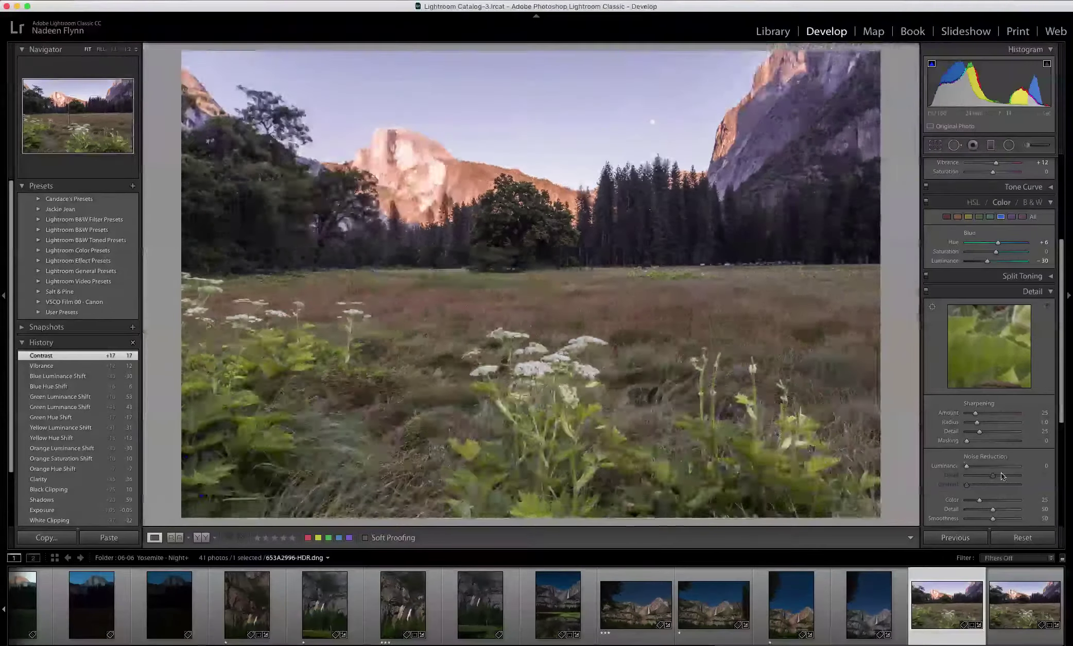
scroll(971, 465, "down", 6)
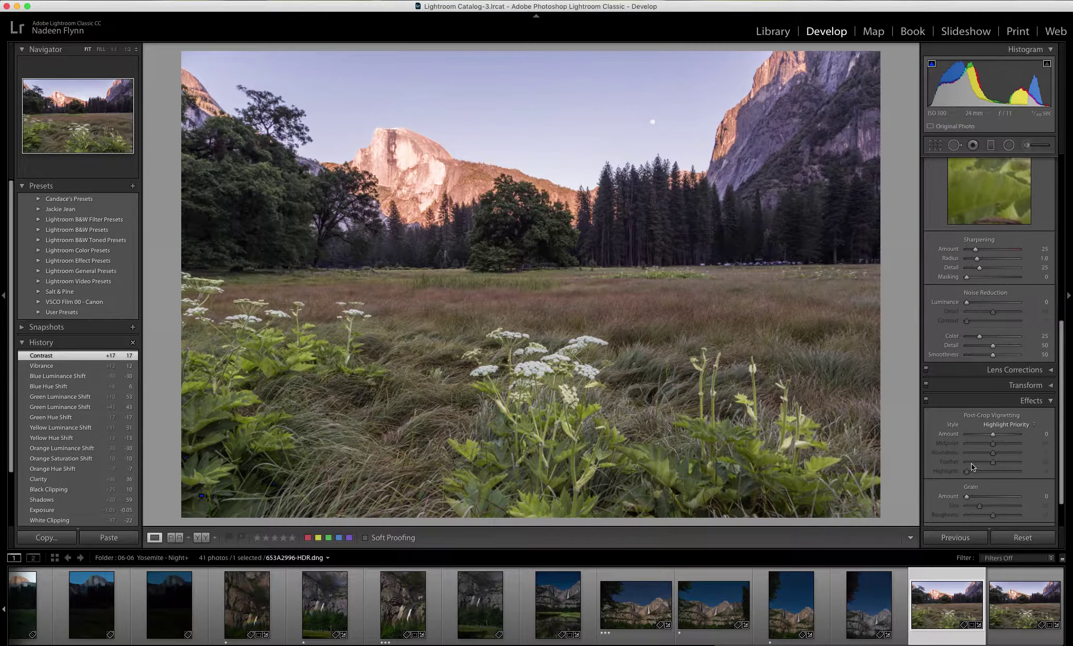
scroll(971, 463, "up", 5)
scroll(970, 463, "up", 1)
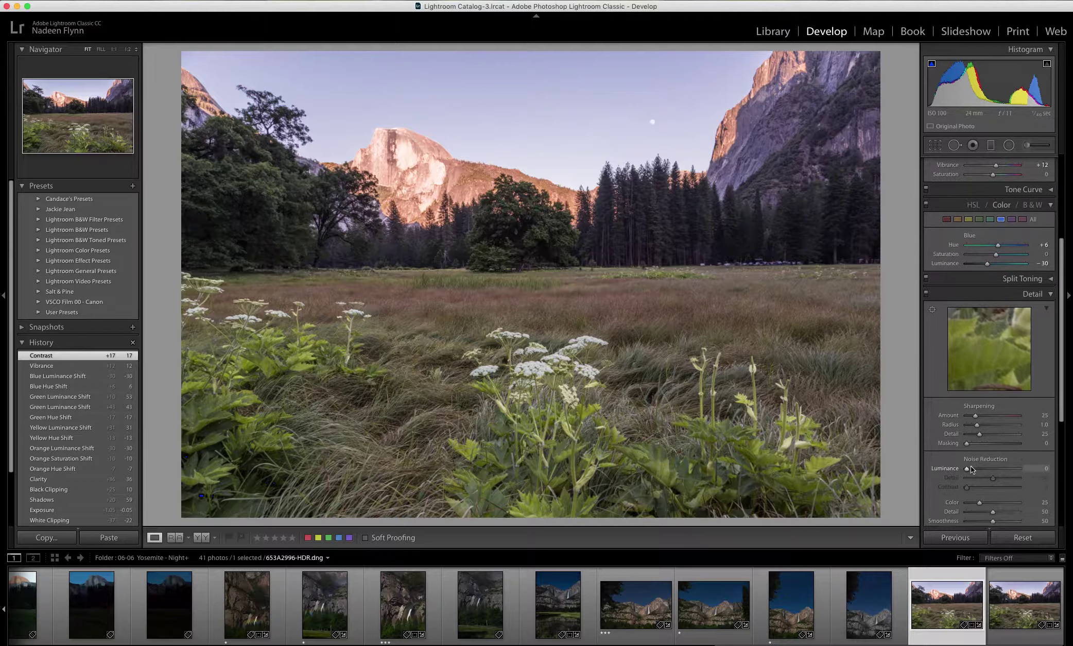
left_click(201, 537)
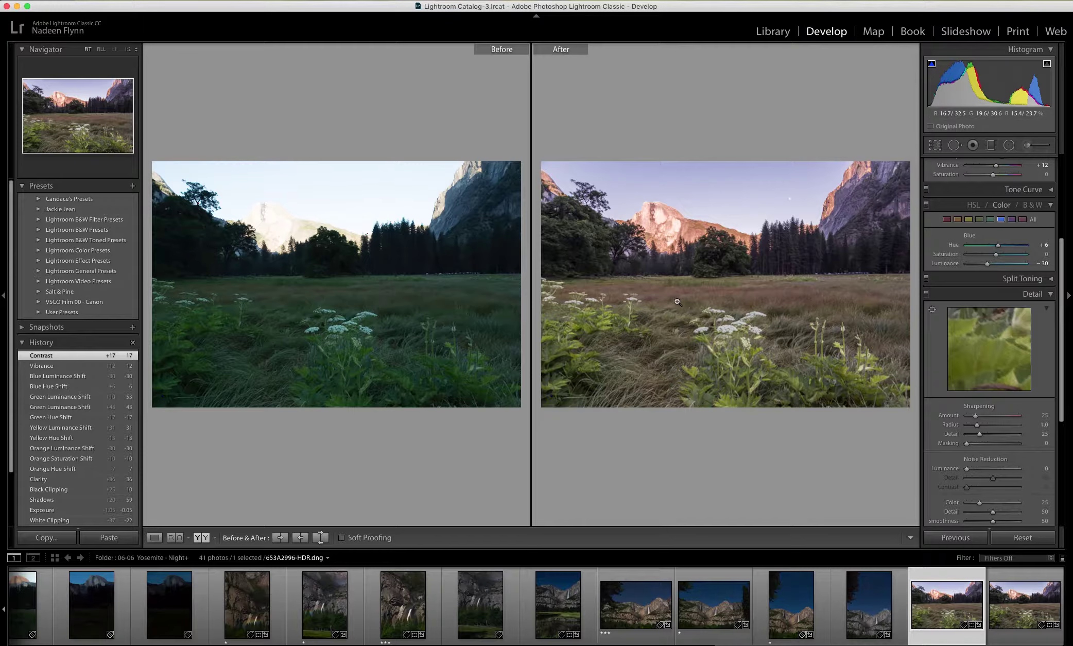
left_click(154, 538)
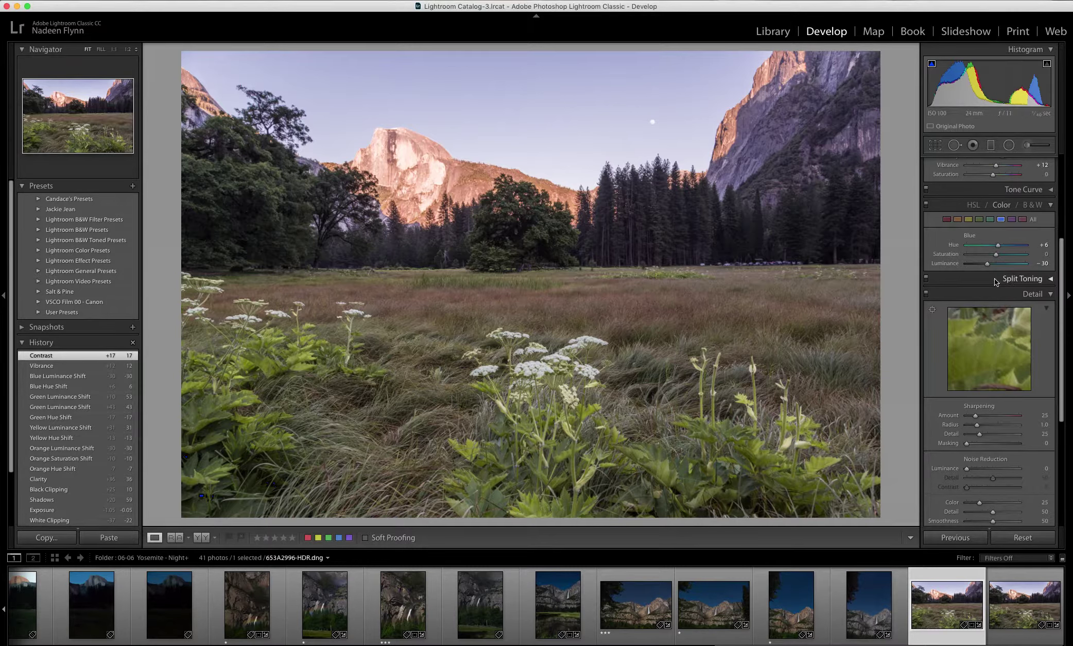
- Expand Tone Curve and choose the Medium Contrast point curve preset
scroll(996, 280, "up", 3)
scroll(996, 281, "up", 4)
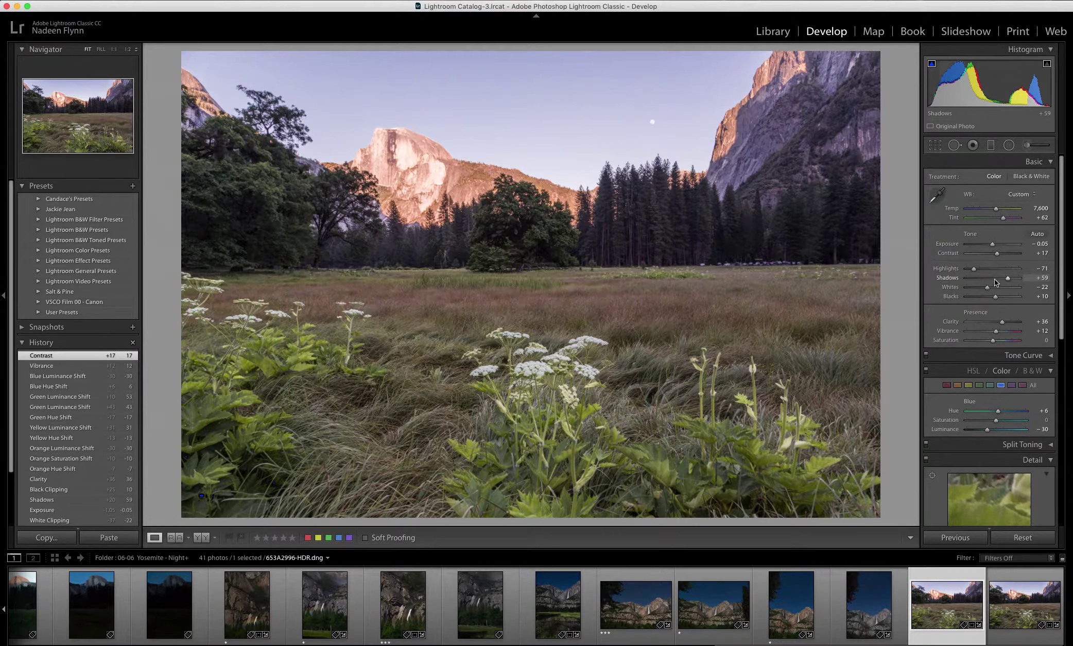
left_click(1050, 356)
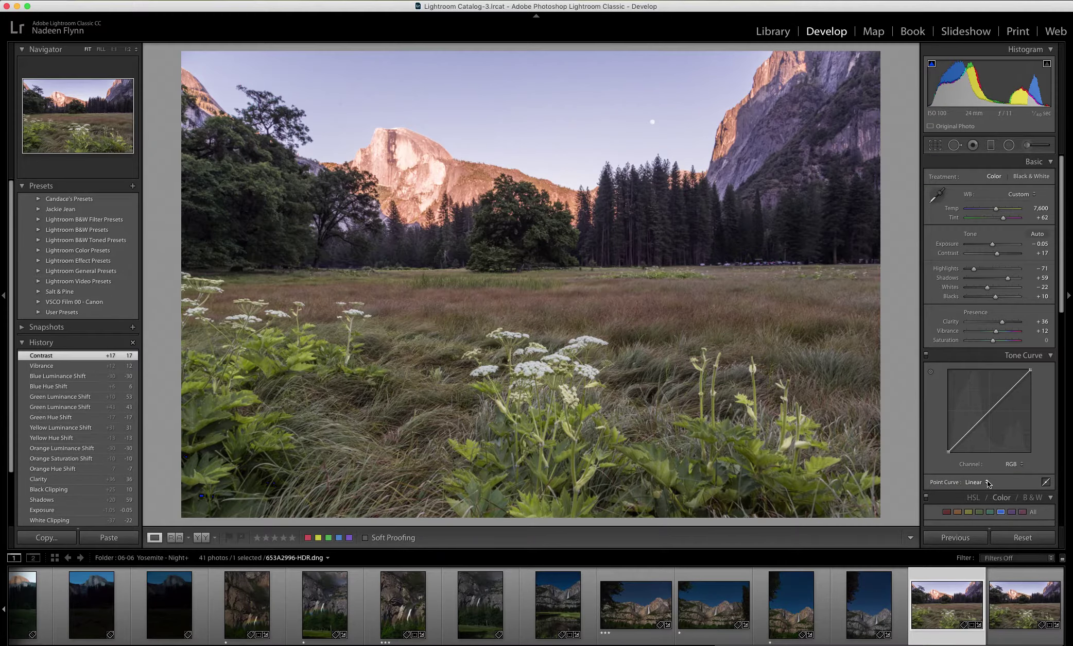
left_click(987, 483)
left_click(987, 488)
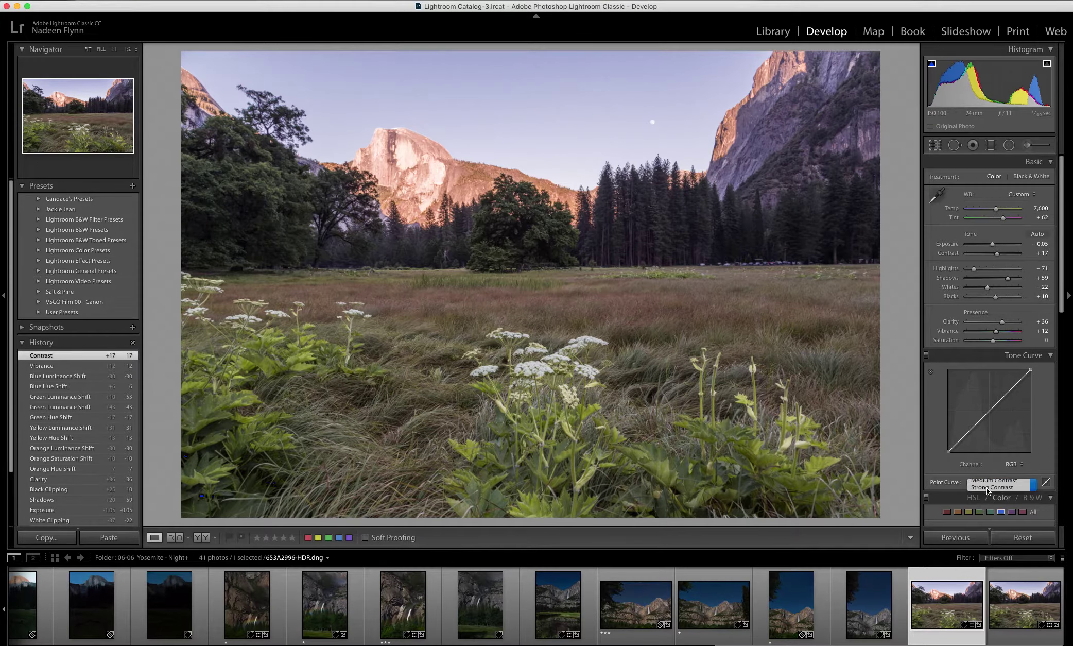